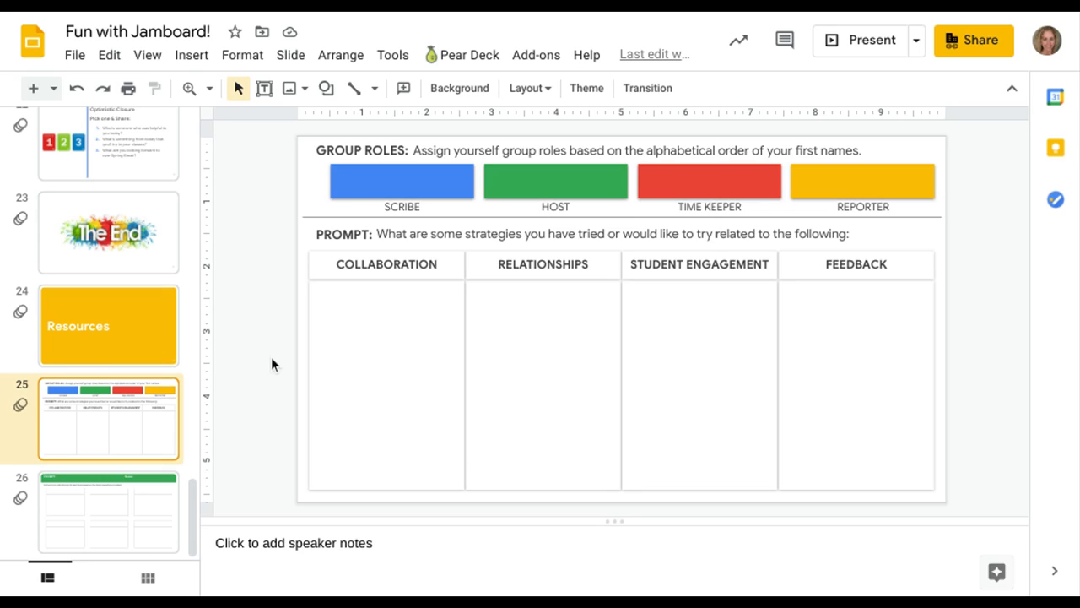
# Download the current slide with the group roles and four-column prompt table as a JPEG image
pyautogui.click(75, 58)
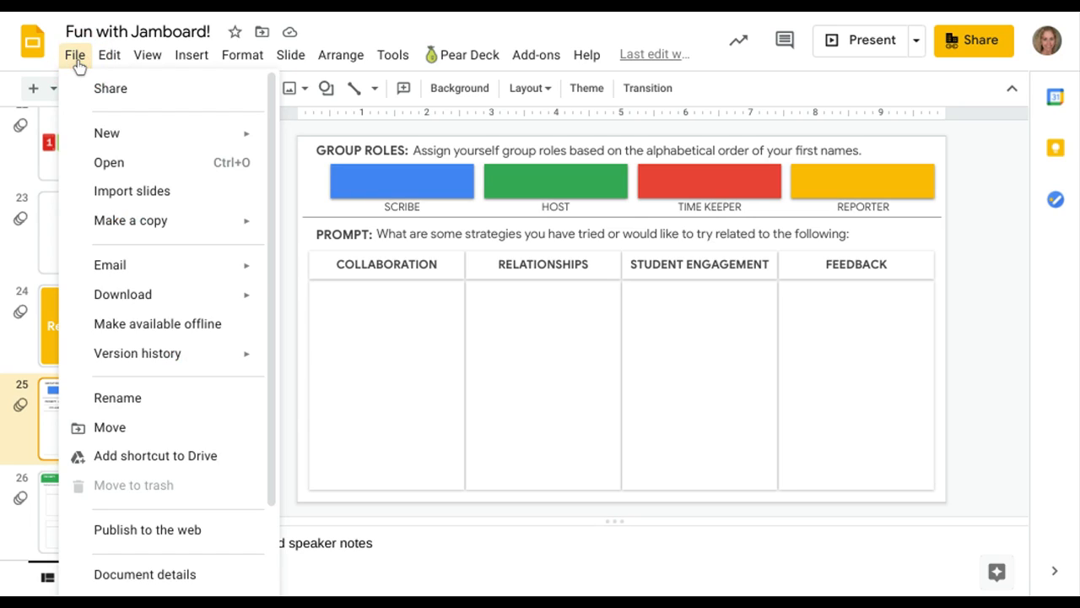
pyautogui.moveTo(133, 302)
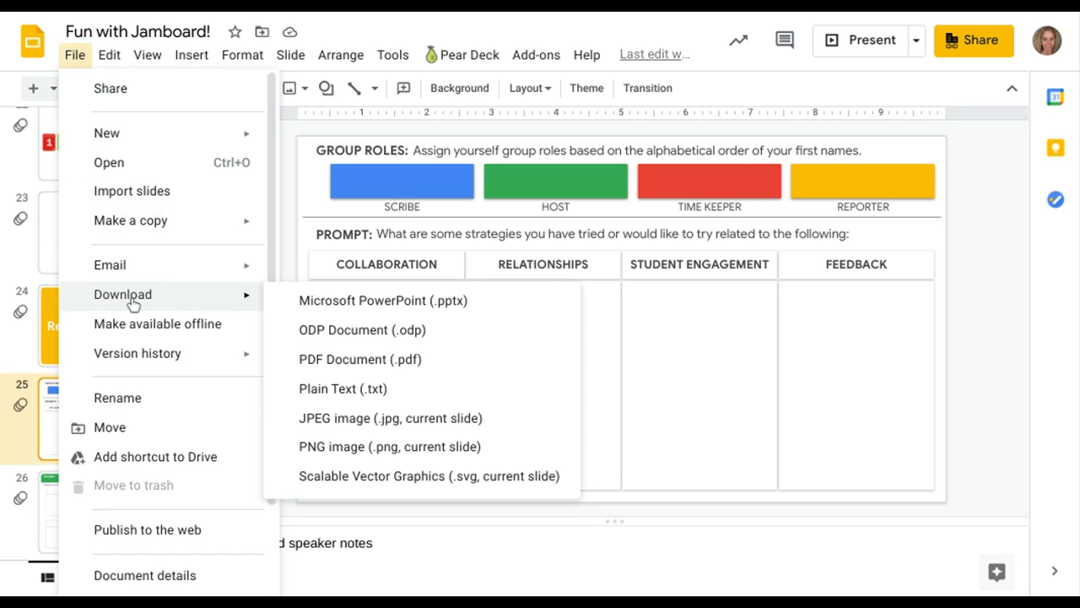
pyautogui.click(476, 420)
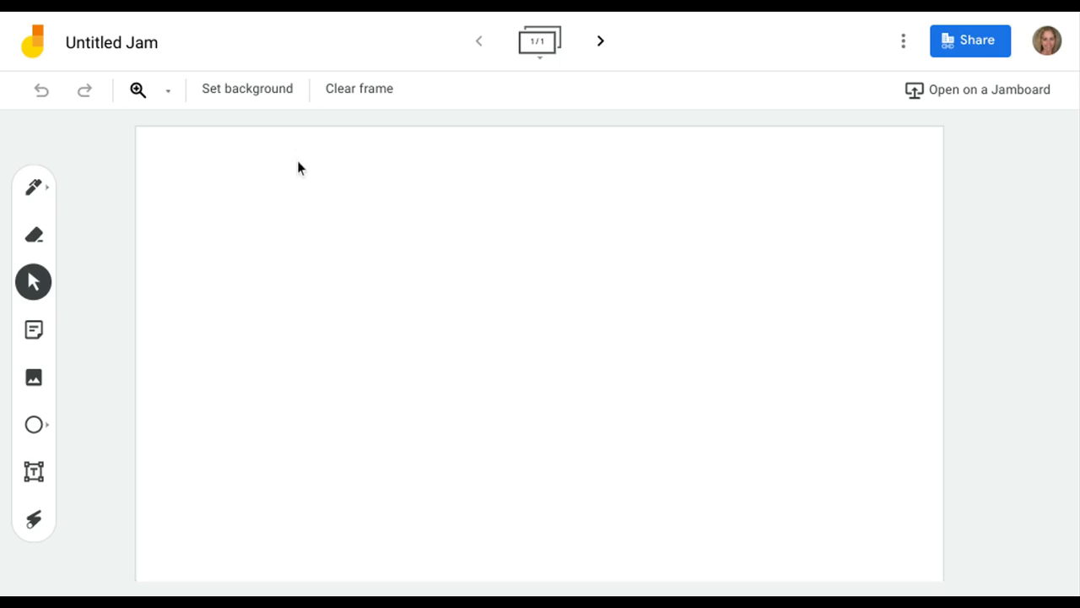
# In the untitled Jam in Jamboard, set the background to the recent Google Drive image of the group roles template with filled-in column headings
pyautogui.click(291, 98)
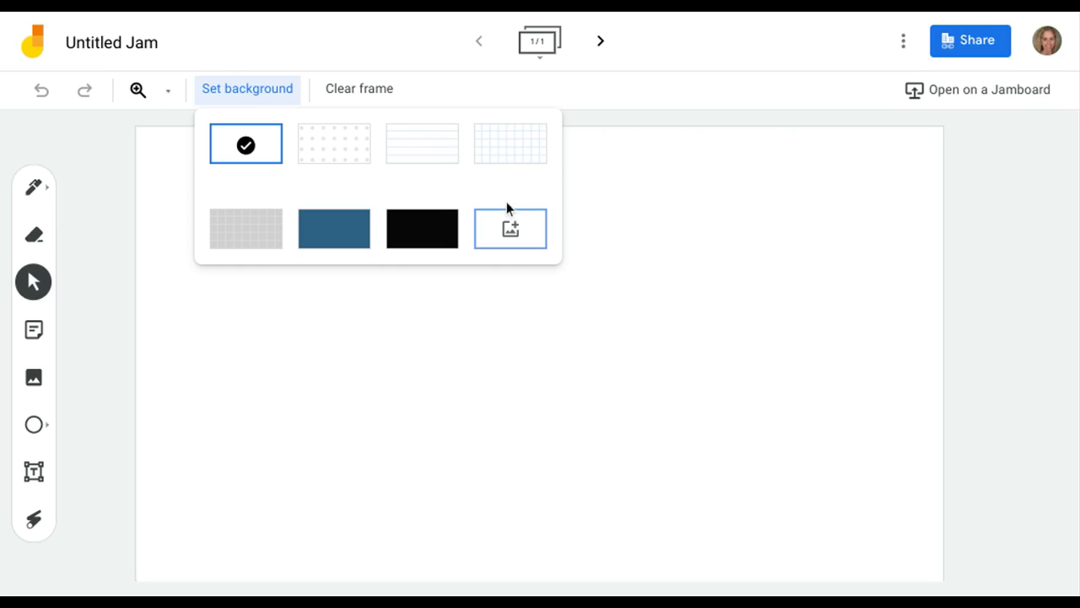
pyautogui.click(533, 235)
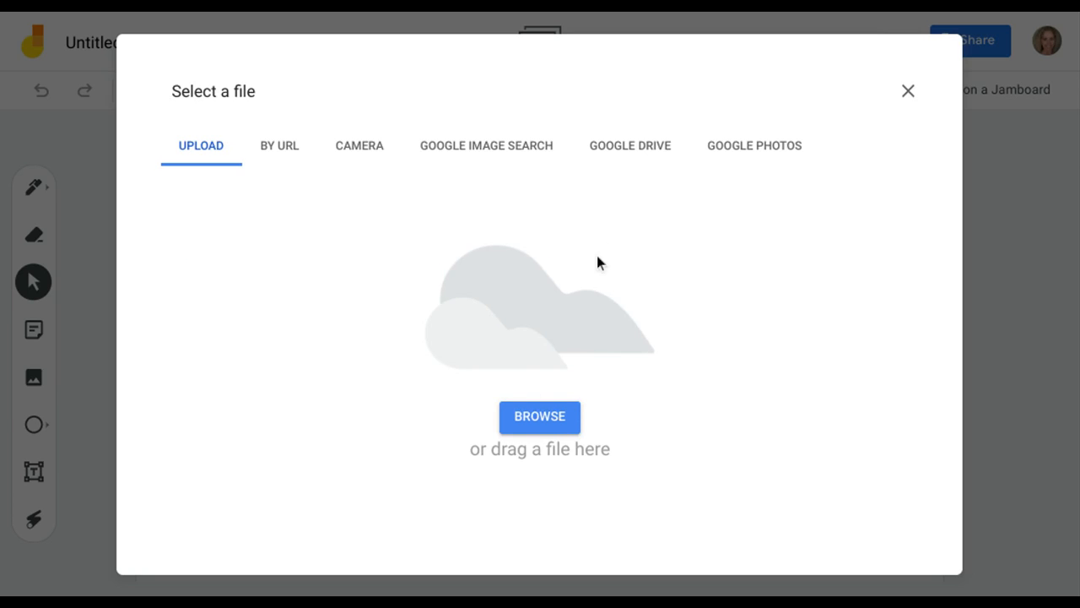
pyautogui.click(623, 149)
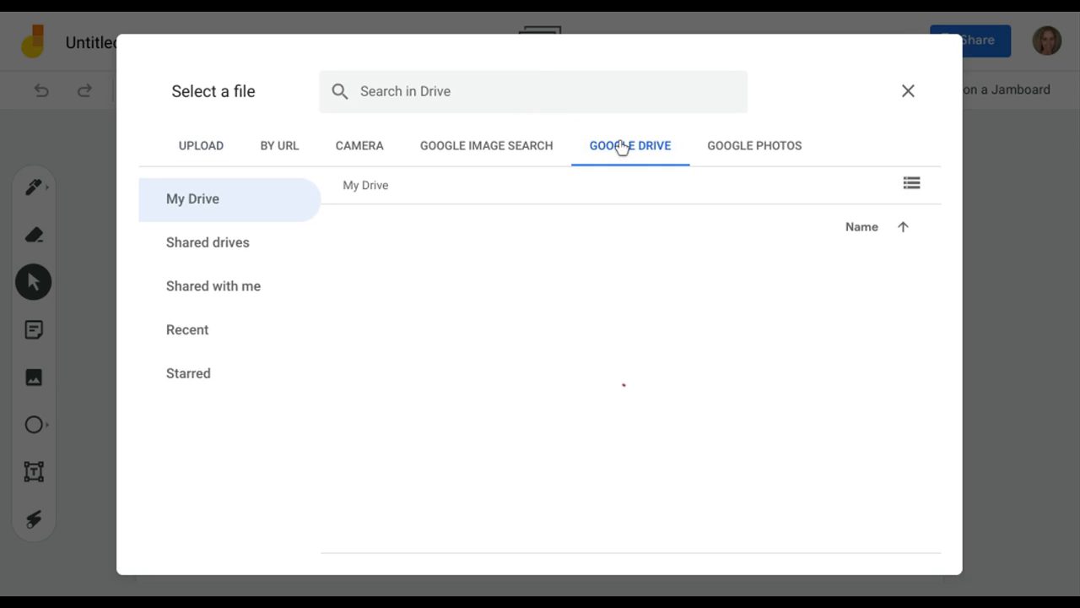
pyautogui.click(209, 338)
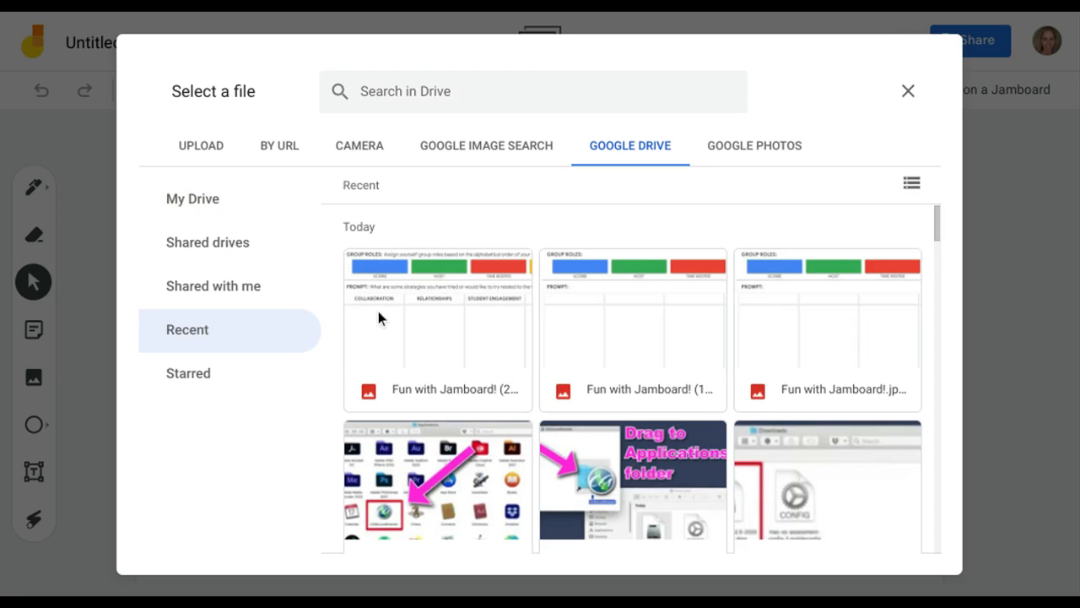
pyautogui.doubleClick(444, 319)
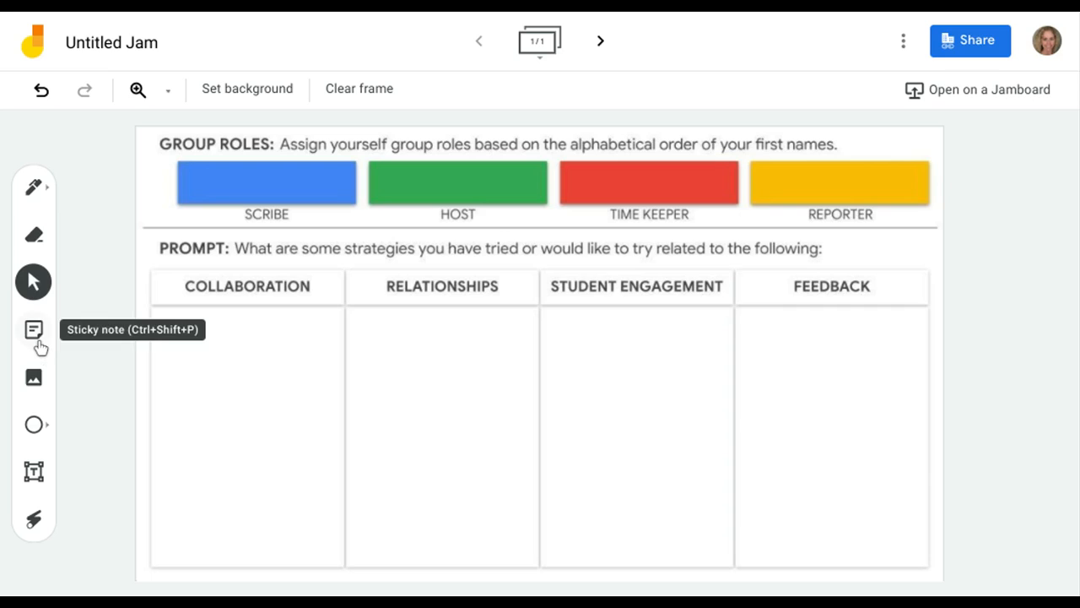
# Add a text box with the scribe's first name and move it inside the blue Scribe rectangle
pyautogui.click(33, 472)
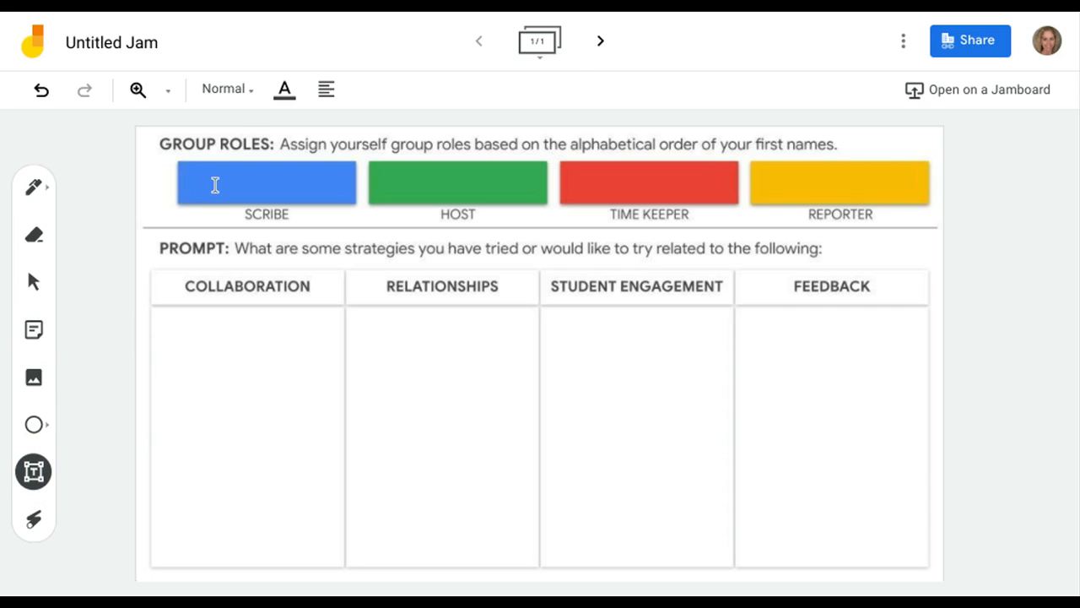
pyautogui.click(193, 167)
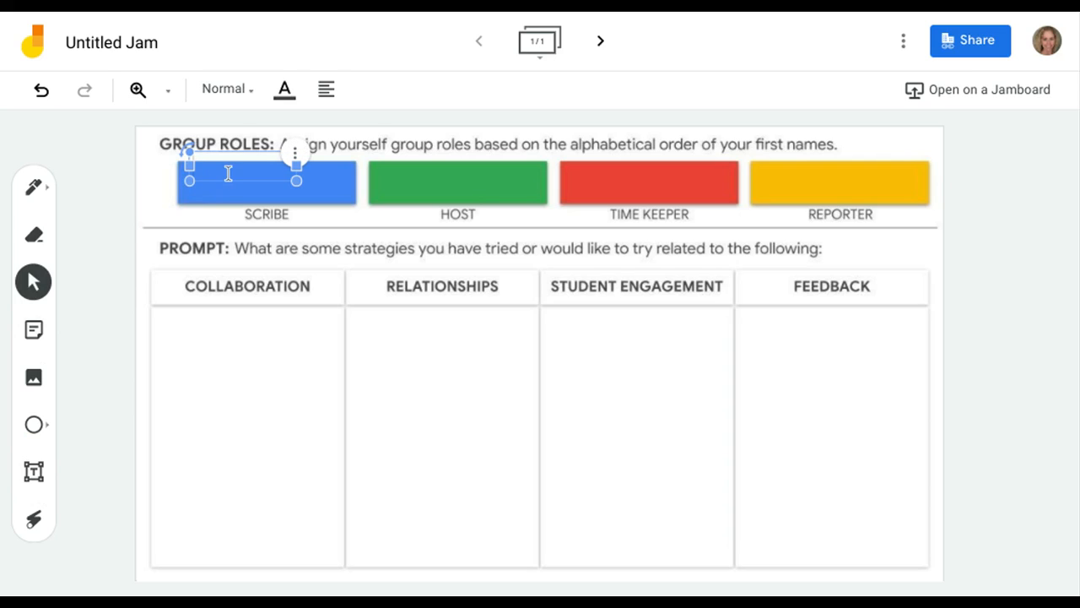
pyautogui.write('Amy')
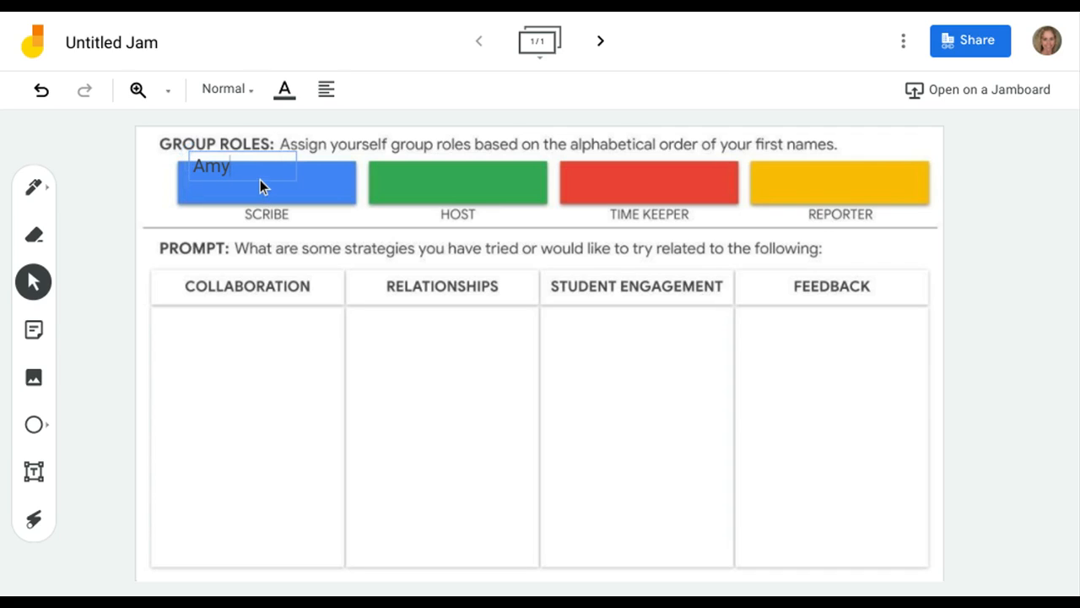
pyautogui.click(146, 174)
pyautogui.click(210, 166)
pyautogui.moveTo(211, 165); pyautogui.dragTo(214, 180)
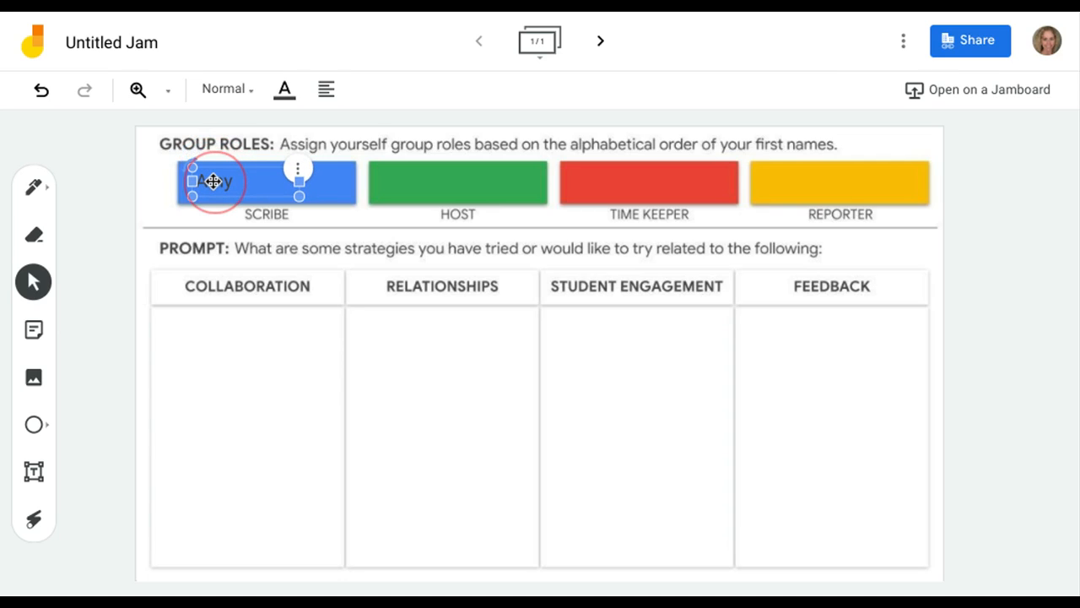
pyautogui.click(117, 211)
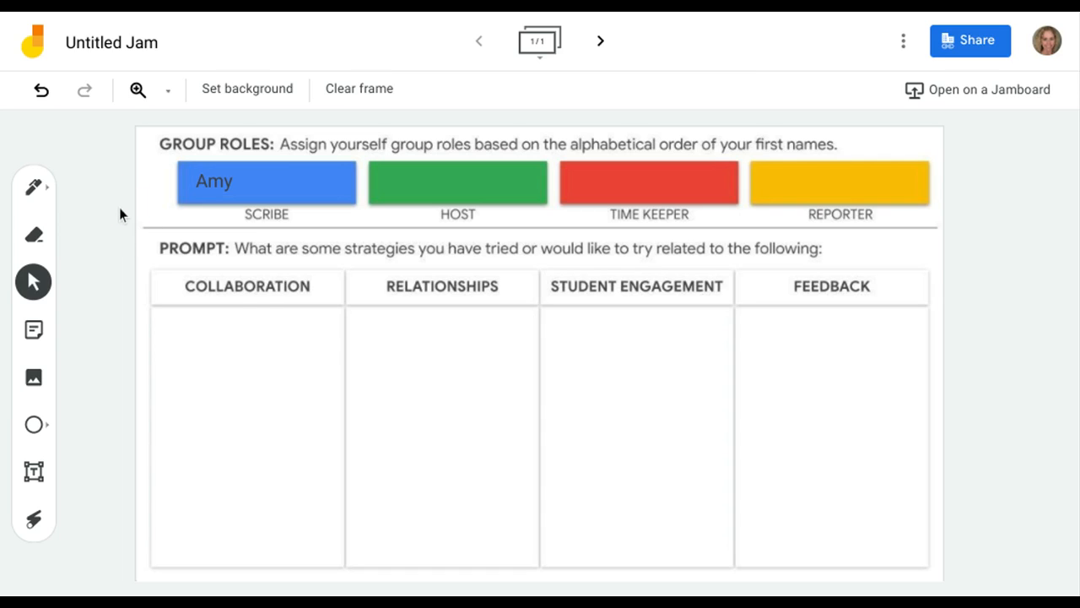
# Create a yellow sticky note reading "Idea #1" and place it in the Relationships column
pyautogui.click(36, 333)
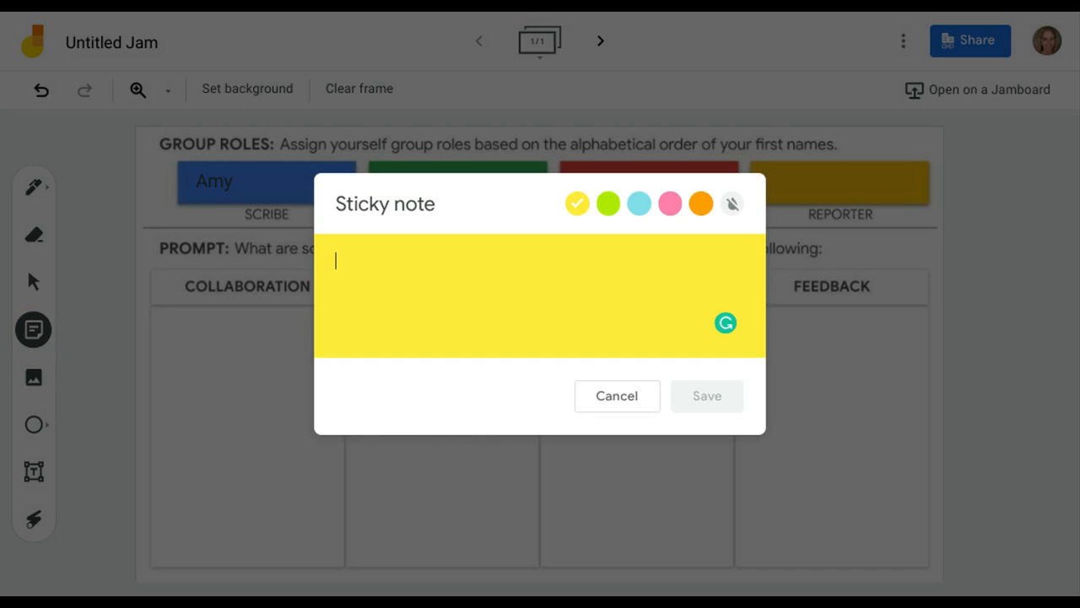
pyautogui.write('Ide')
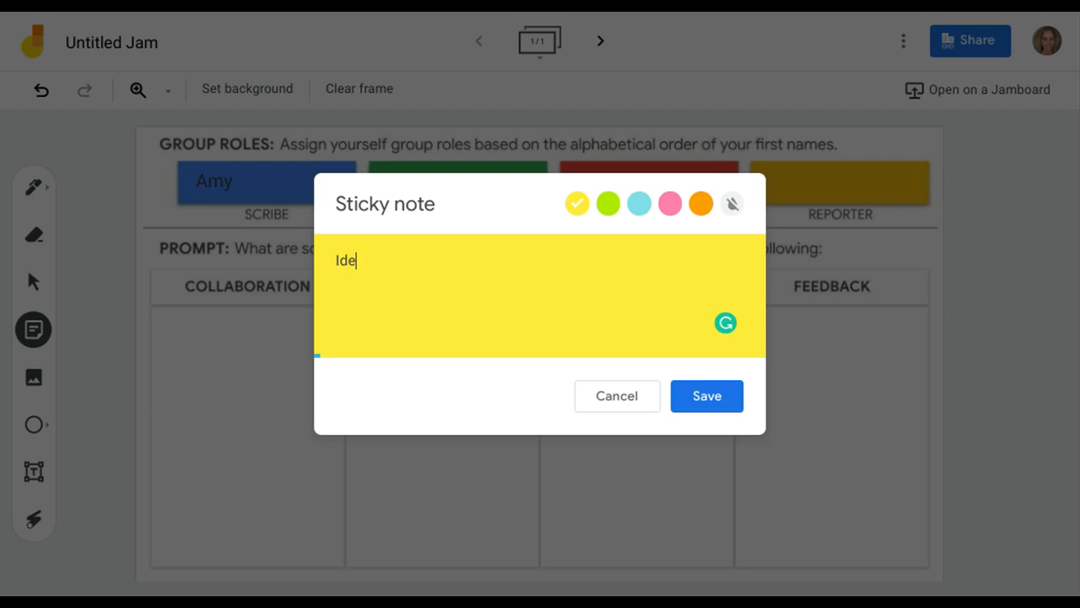
pyautogui.write('a #1')
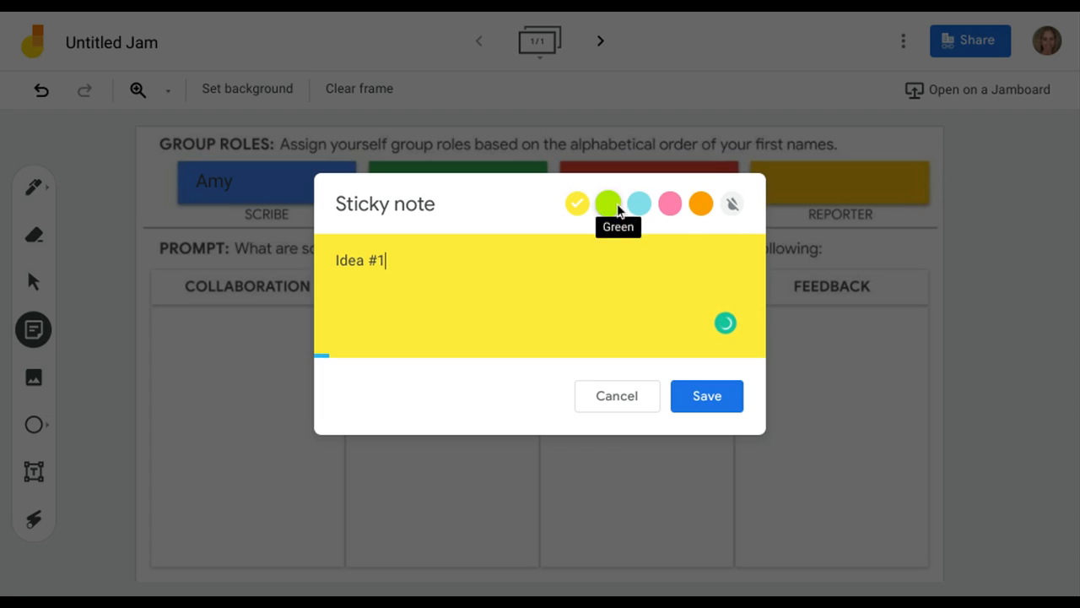
pyautogui.click(728, 395)
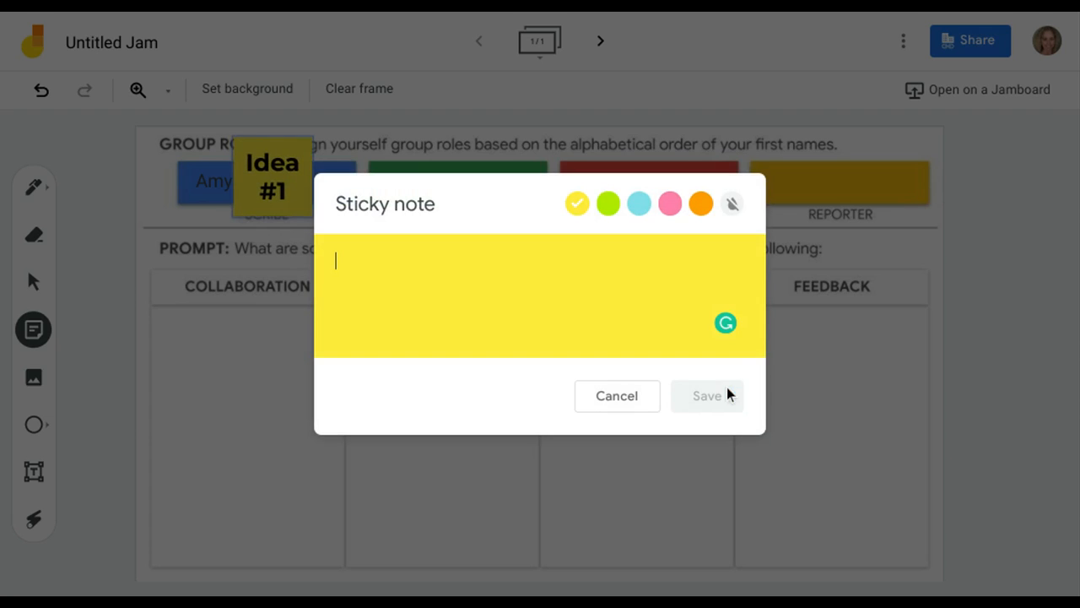
pyautogui.click(849, 328)
pyautogui.moveTo(274, 184); pyautogui.dragTo(398, 344)
pyautogui.click(479, 367)
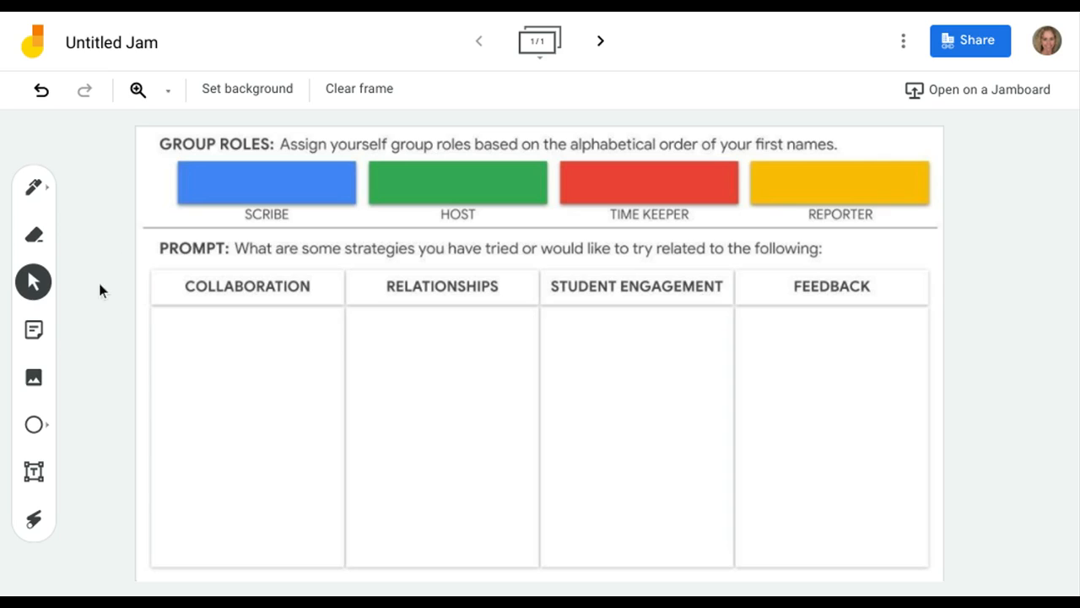
# Rename the untitled Jam as "Group Collaboration"
pyautogui.click(139, 44)
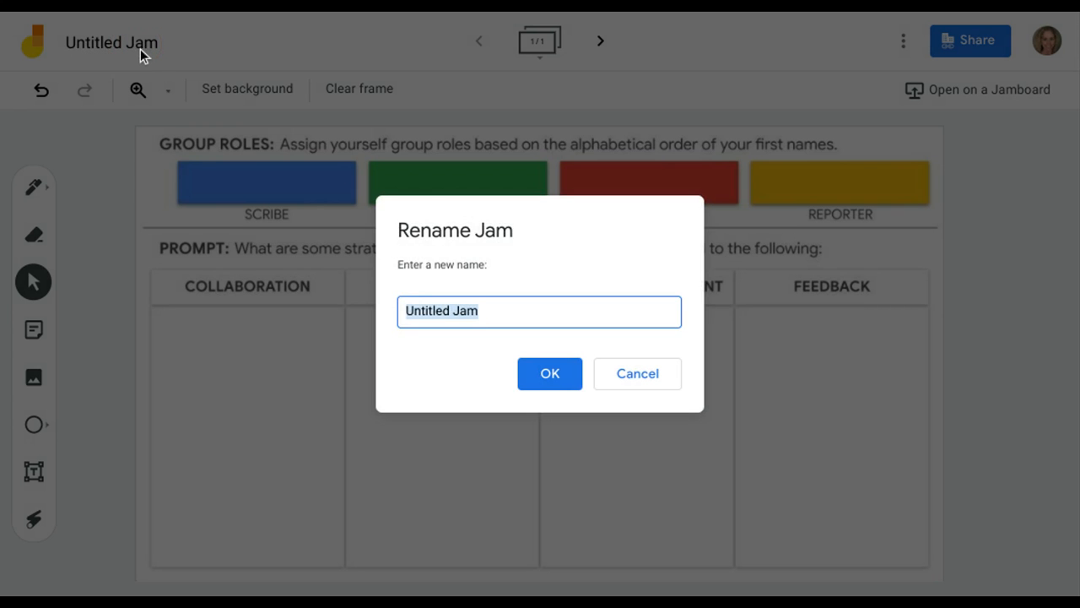
pyautogui.write('G')
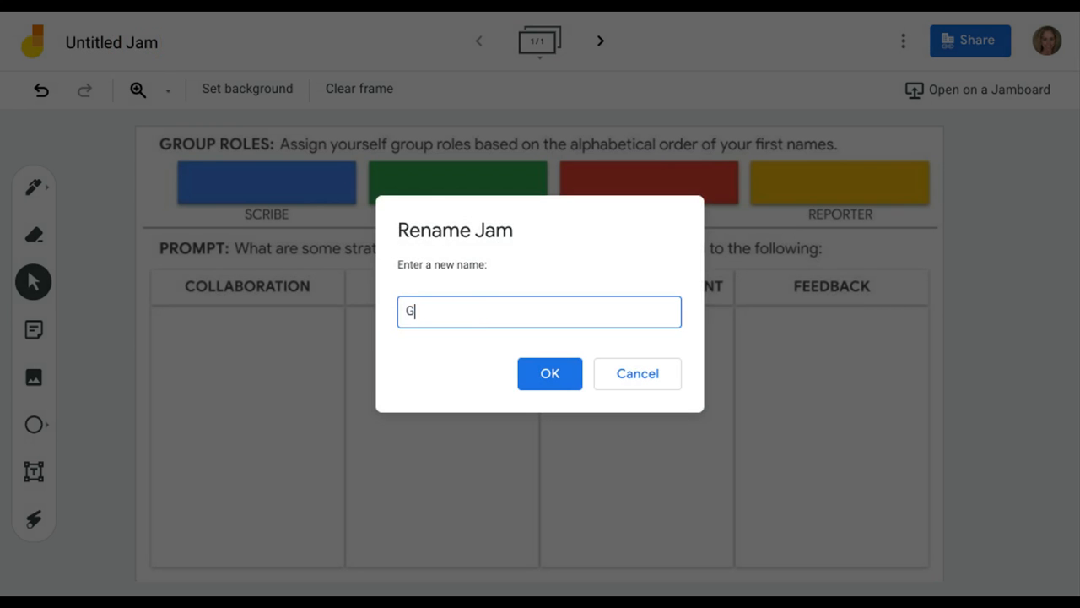
pyautogui.write('roup Collaboration')
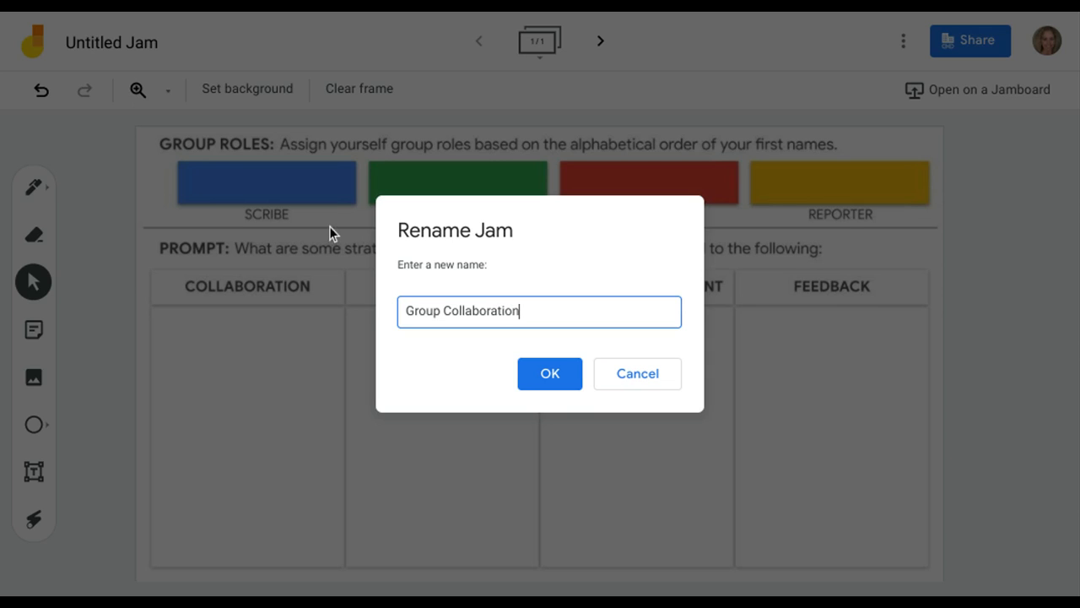
pyautogui.click(552, 376)
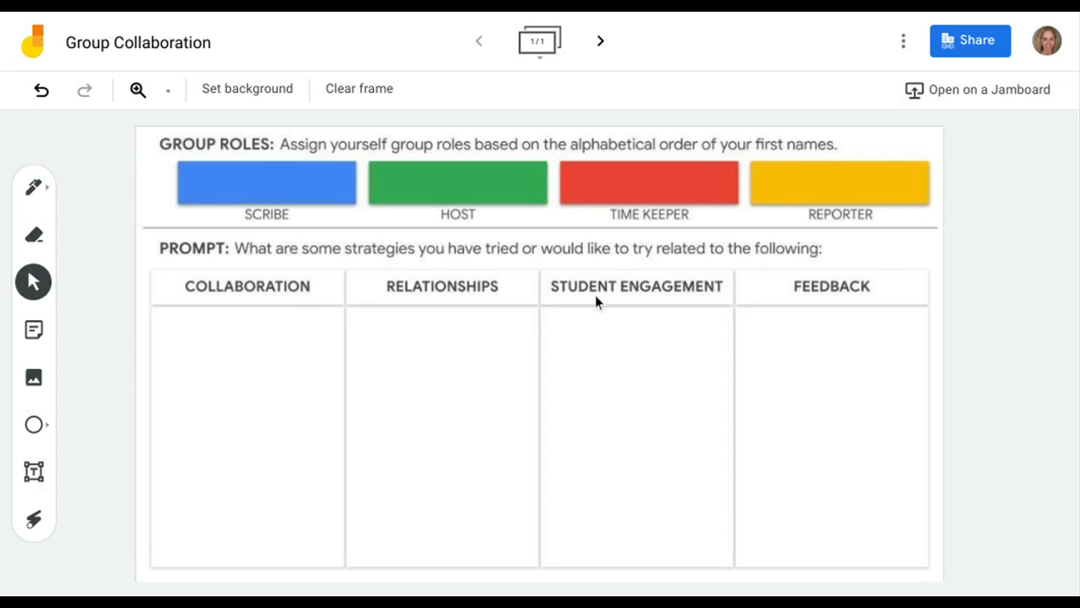
# Change the Jam's link sharing for the San Dieguito UHSD group to Editor access and finish sharing
pyautogui.click(965, 44)
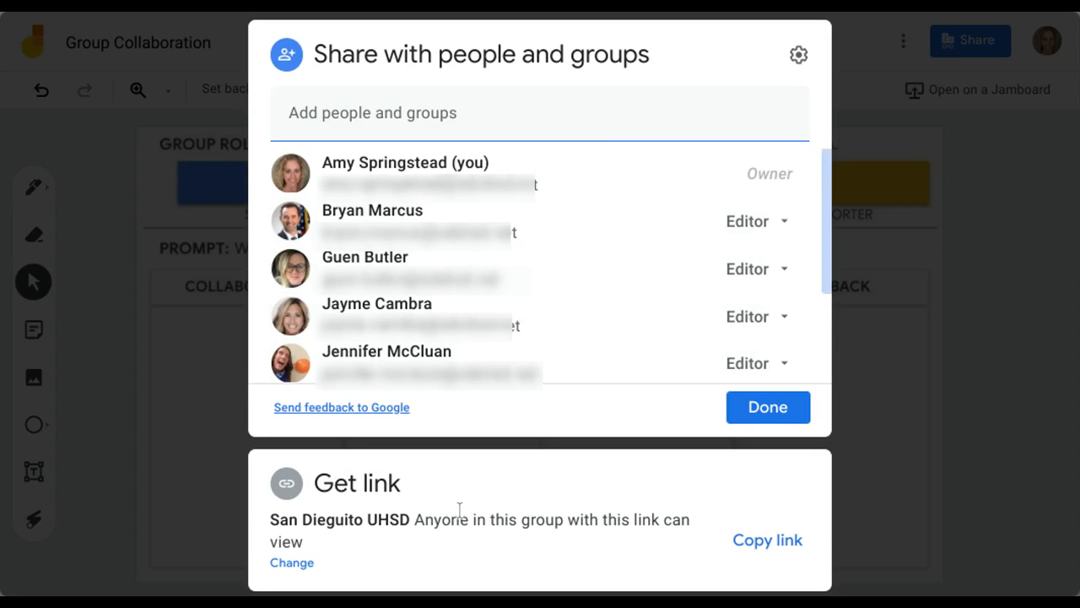
pyautogui.click(292, 563)
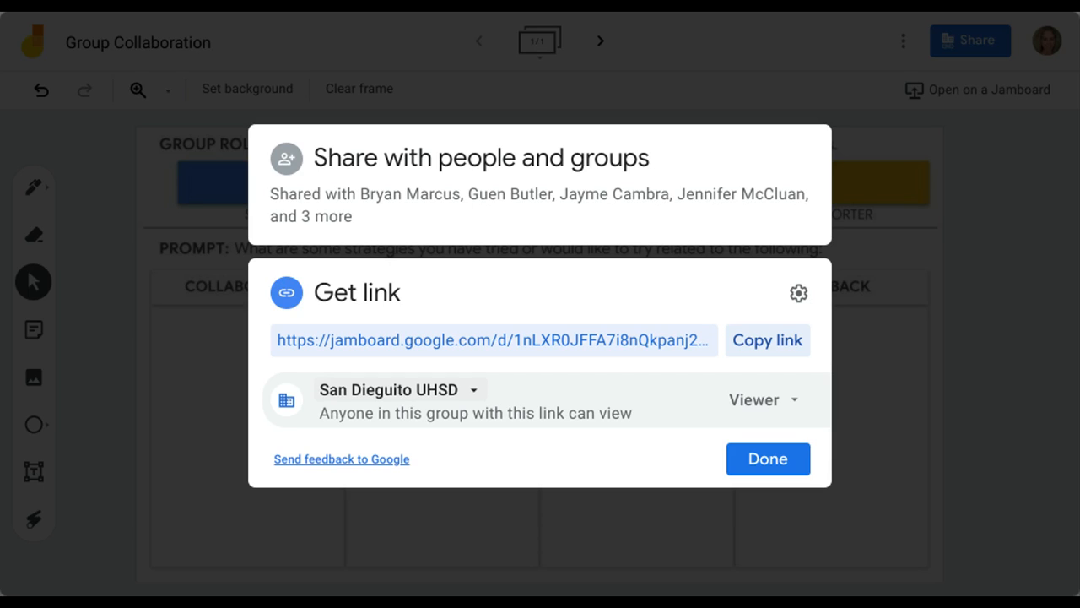
pyautogui.click(770, 402)
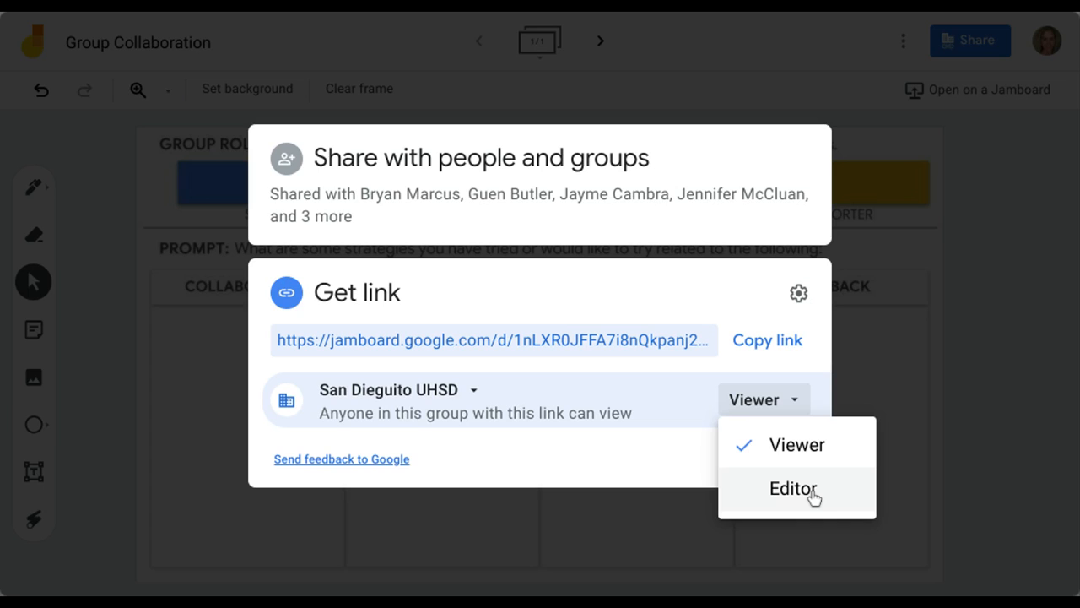
pyautogui.click(812, 496)
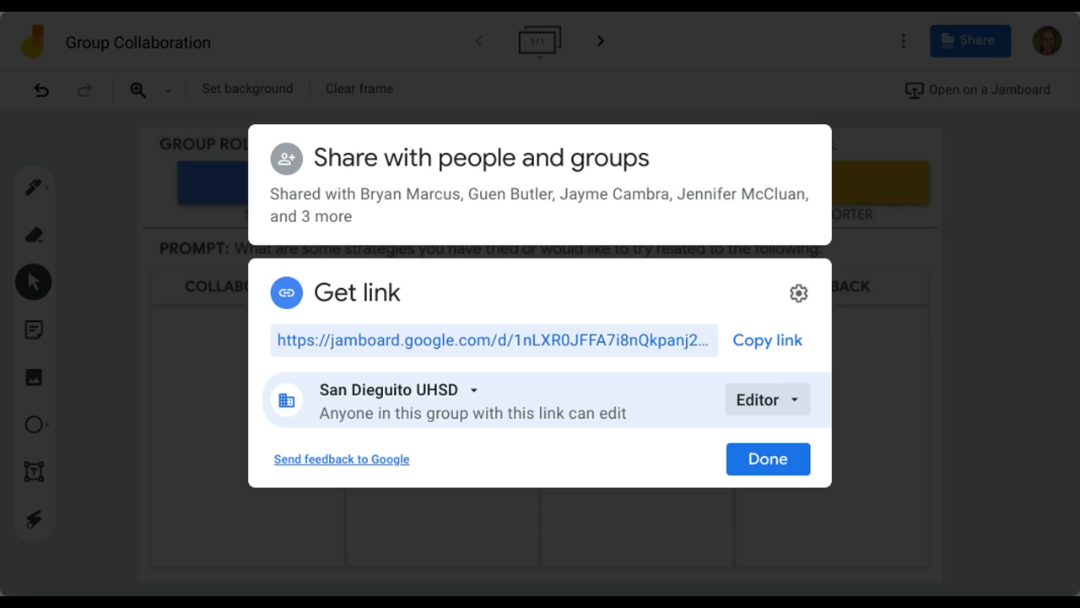
pyautogui.click(786, 459)
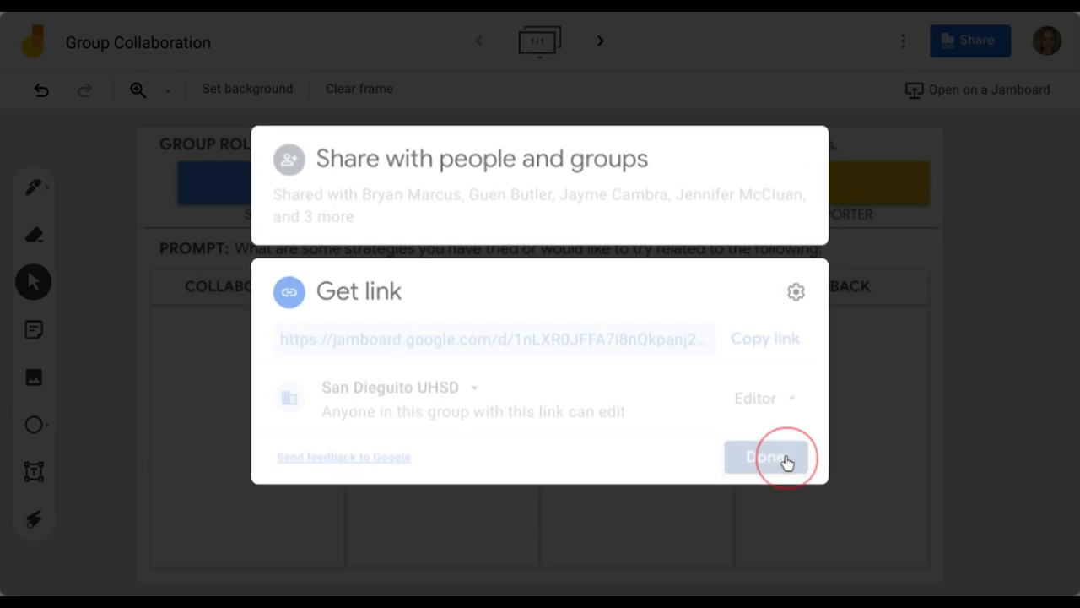